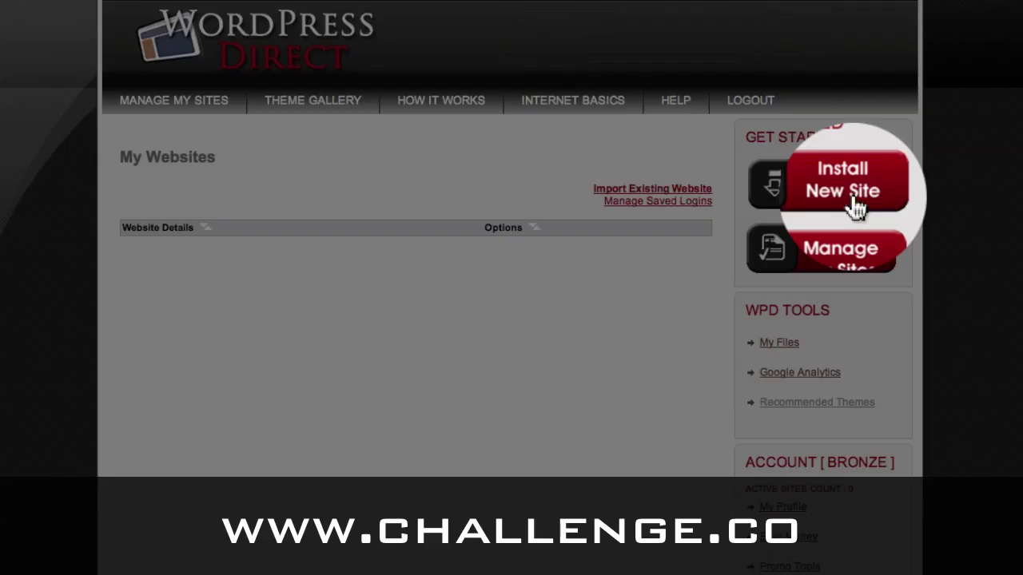
Step: Start a new site install and search themes for 'green', scrolling down to the Greenleaves result
click(793, 181)
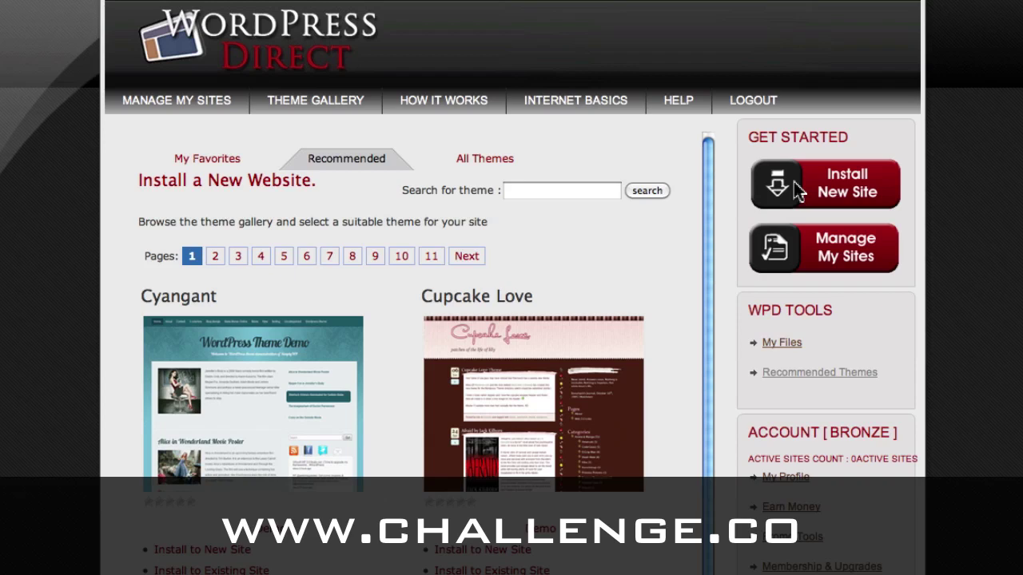
click(539, 192)
text(green)
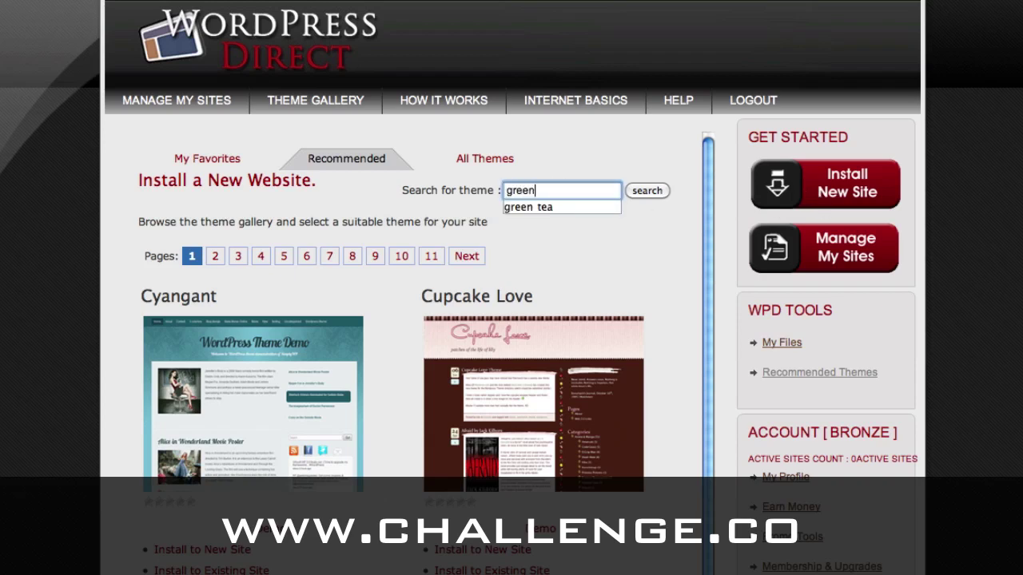
click(654, 191)
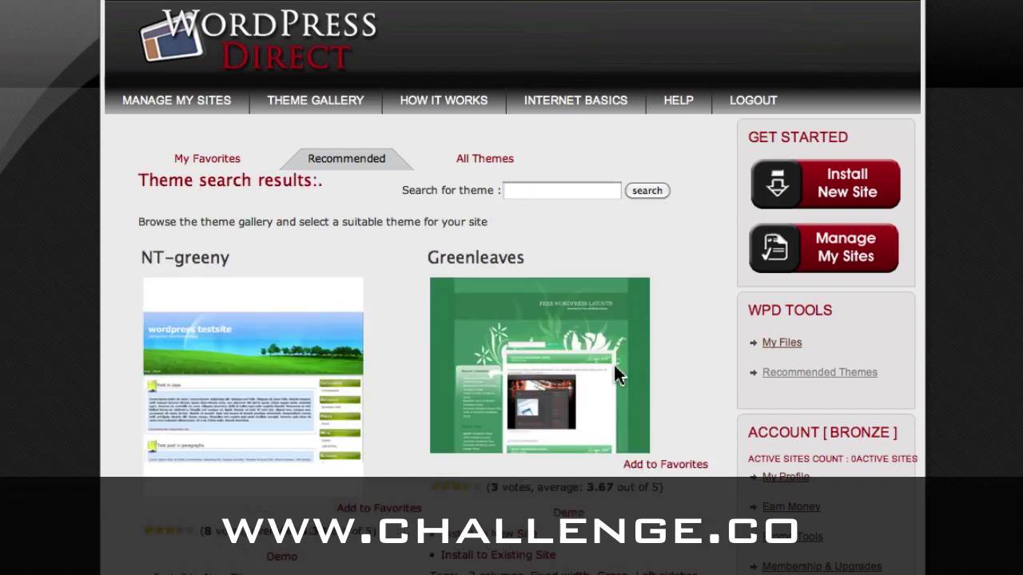
scroll(614, 367, down, 2)
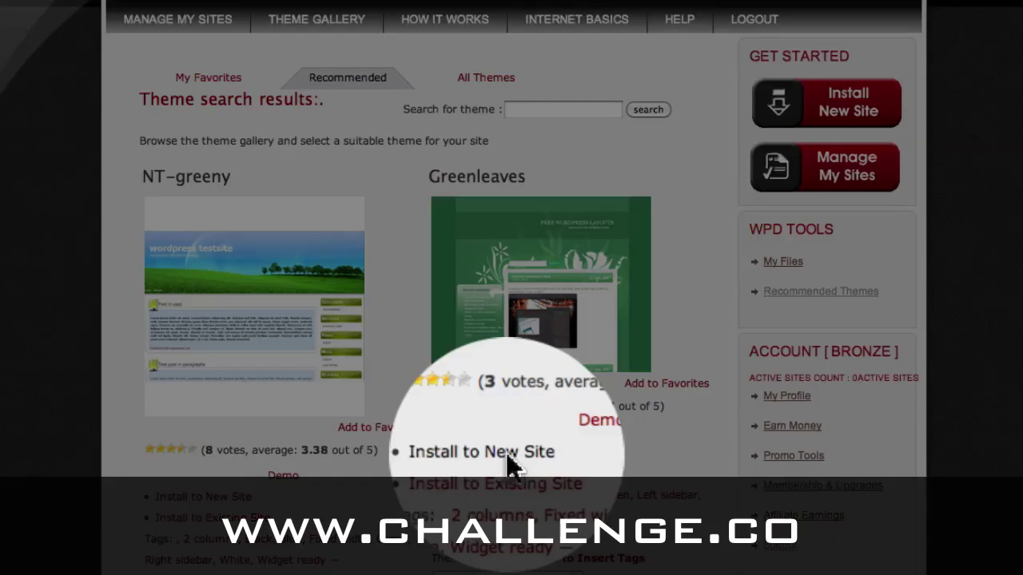
Step: Choose Install to New Site under the Greenleaves theme to reach the Step 2 form
click(508, 461)
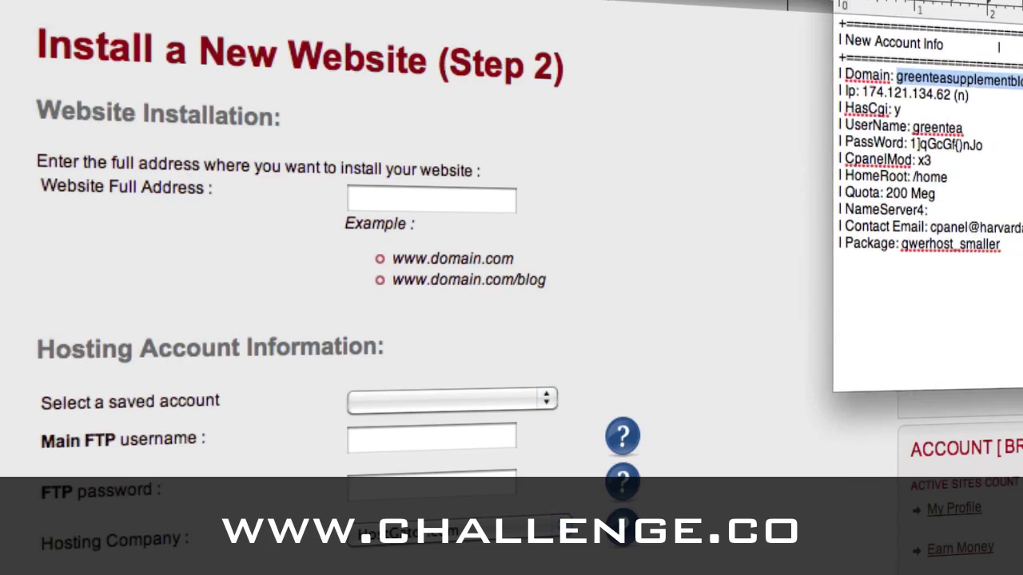
Step: Paste greenteasupplementblog.com into the Website Full Address field
click(471, 200)
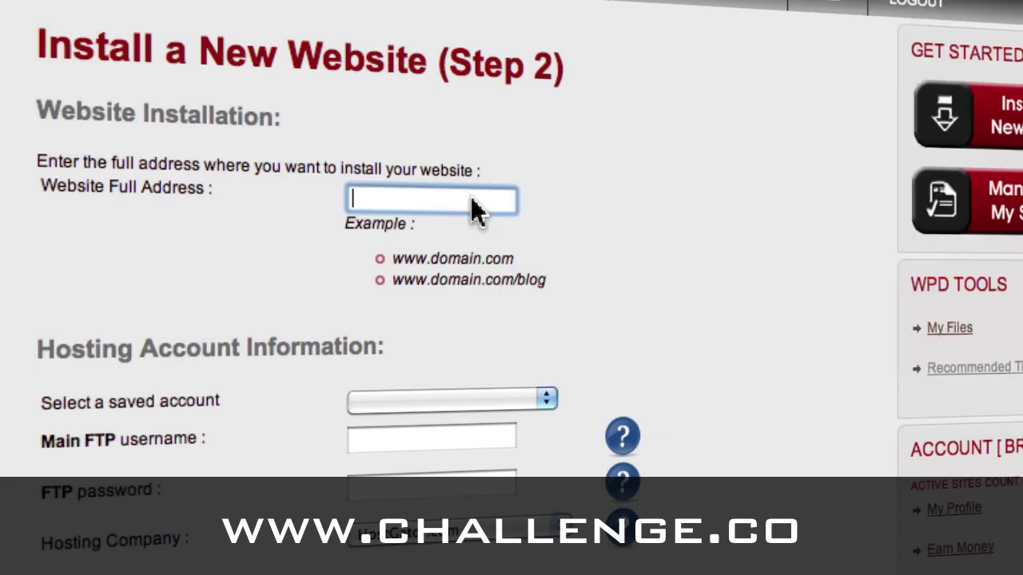
text(greenteasupplementblog.com)
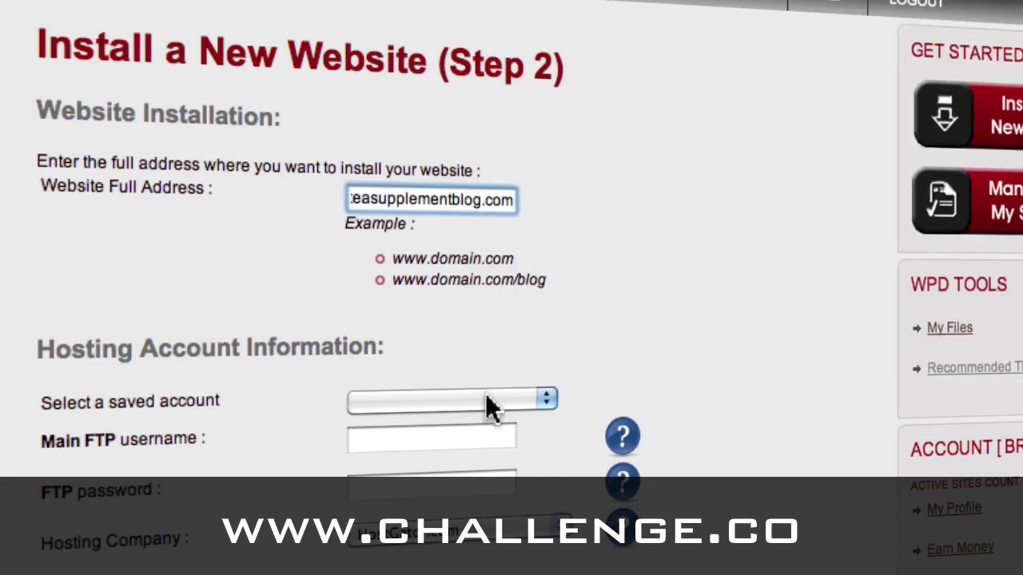
key(super+Tab)
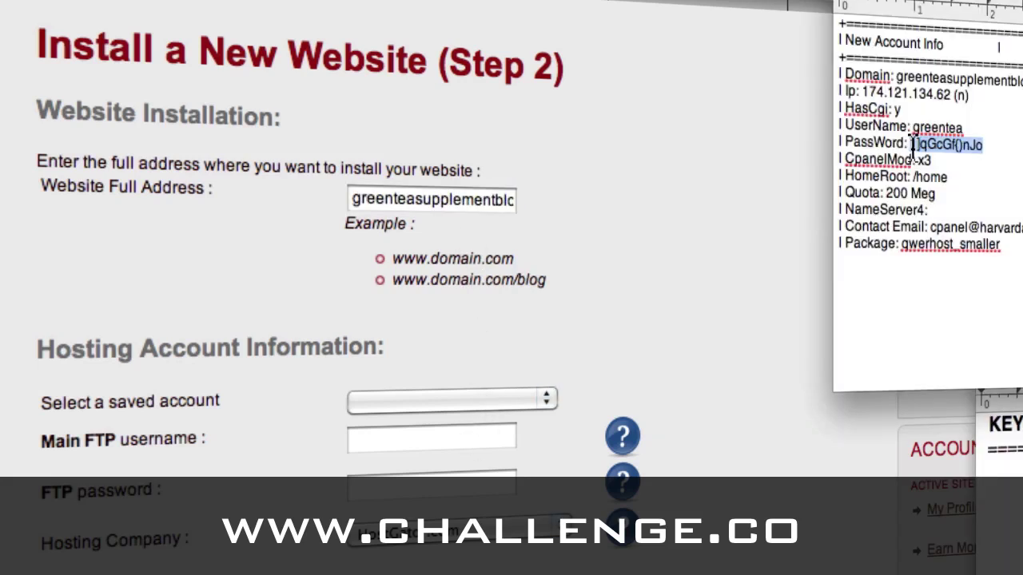
key(super+Tab)
Step: Enter the FTP username, paste the FTP password, and keep HostGator.com as the hosting company
click(483, 441)
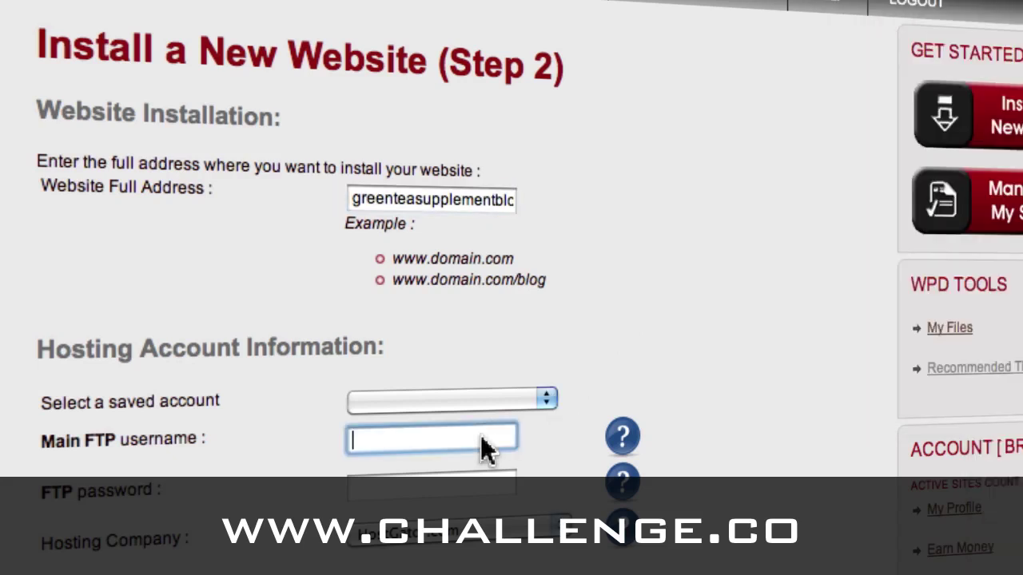
text(greentea)
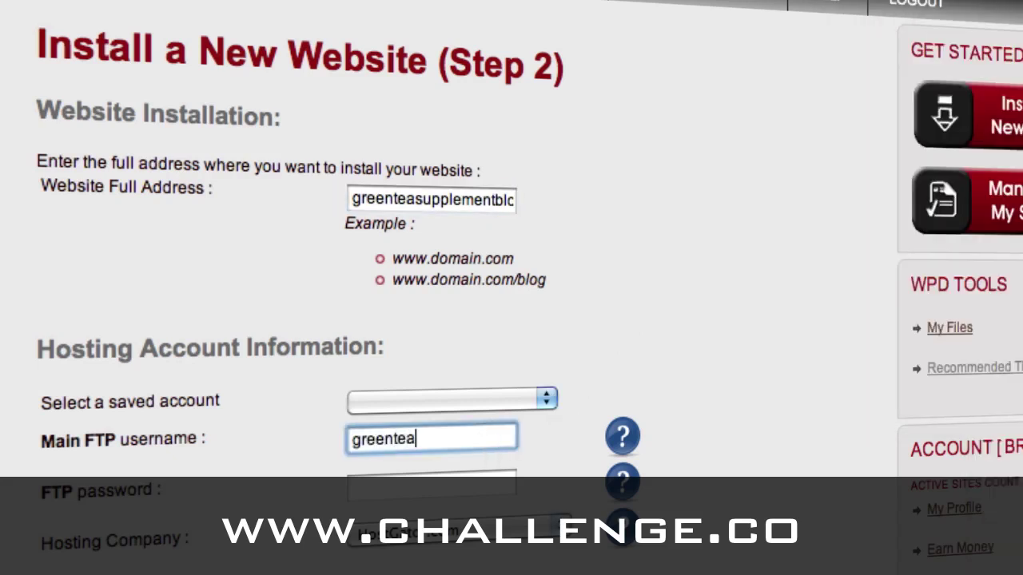
click(489, 479)
key(super+v)
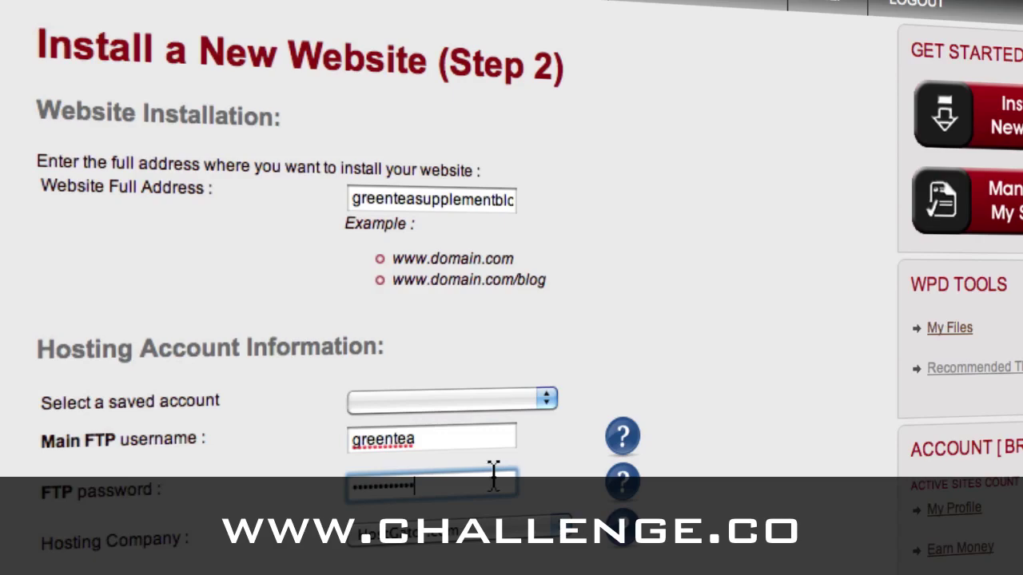
click(564, 535)
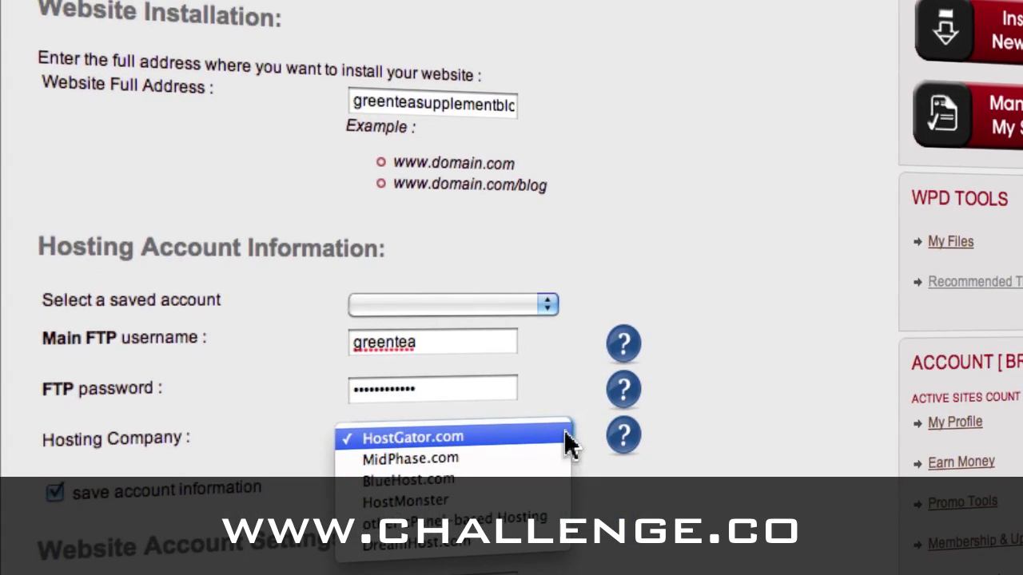
click(565, 438)
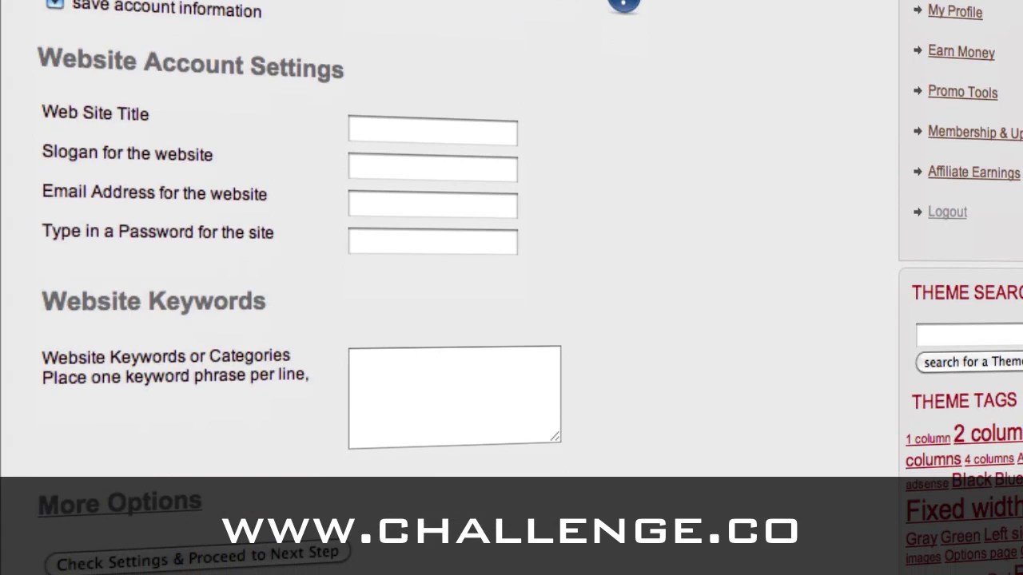
Step: Select the phrase 'green tea supplement' in the TextEdit keyword list
click(1004, 92)
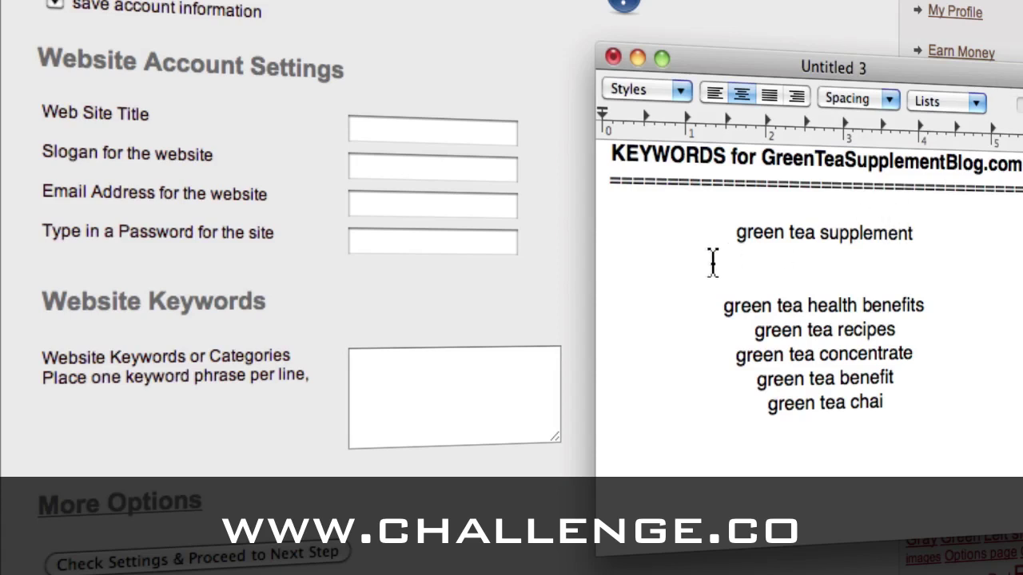
click(735, 236)
drag(732, 235, 911, 246)
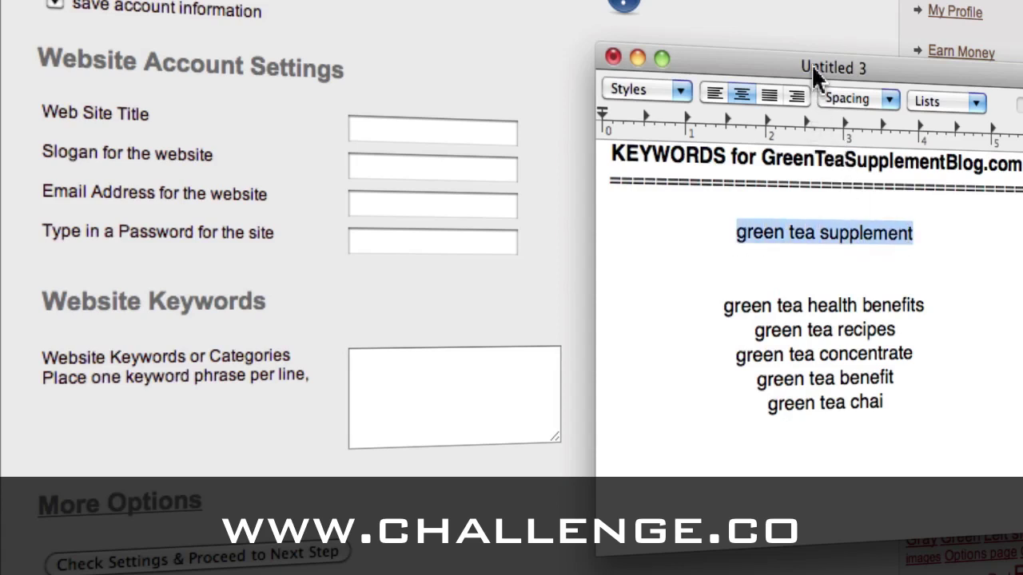
drag(811, 66, 1022, 110)
click(367, 128)
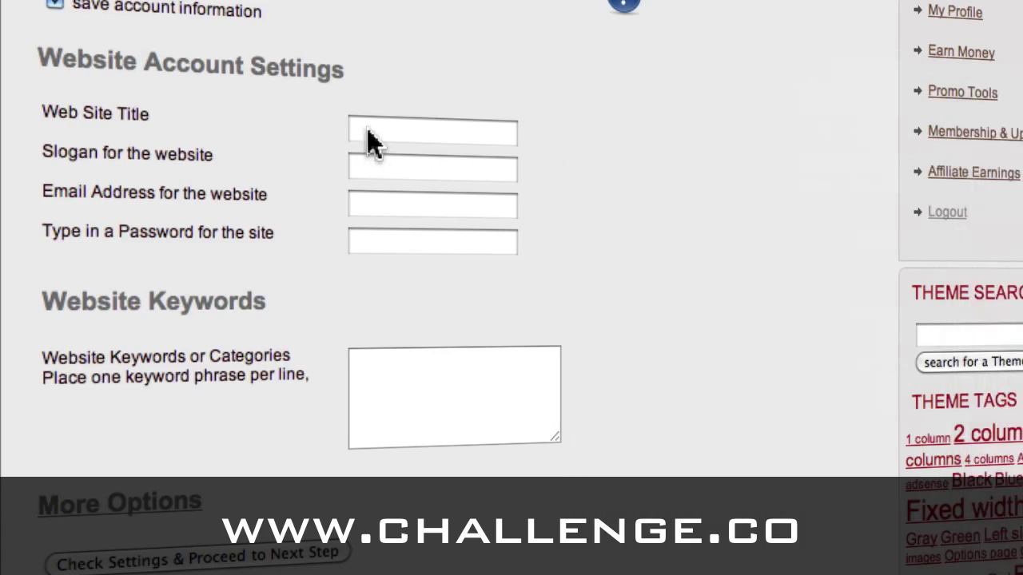
Step: Set the Web Site Title to 'Green Tea Supplement', capitalizing each word
click(371, 131)
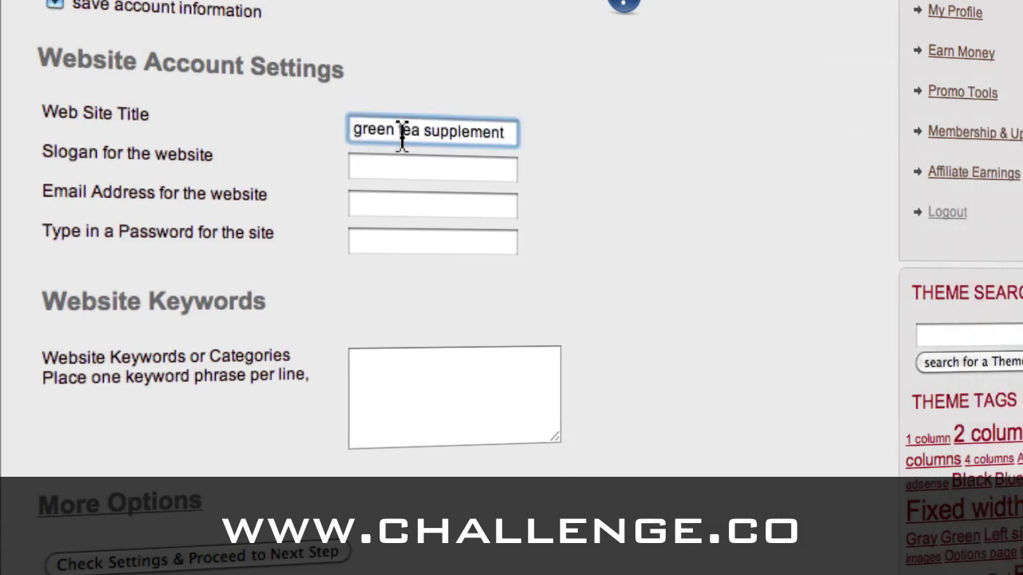
click(403, 132)
key(BackSpace)
text(T)
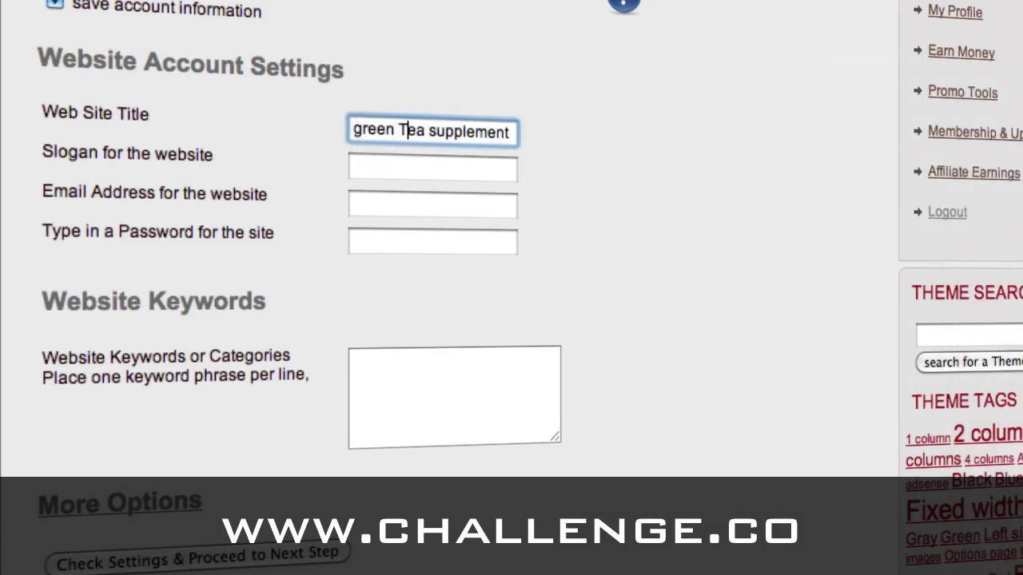
click(437, 132)
key(BackSpace)
text(S)
click(359, 130)
key(BackSpace)
text(G)
click(379, 167)
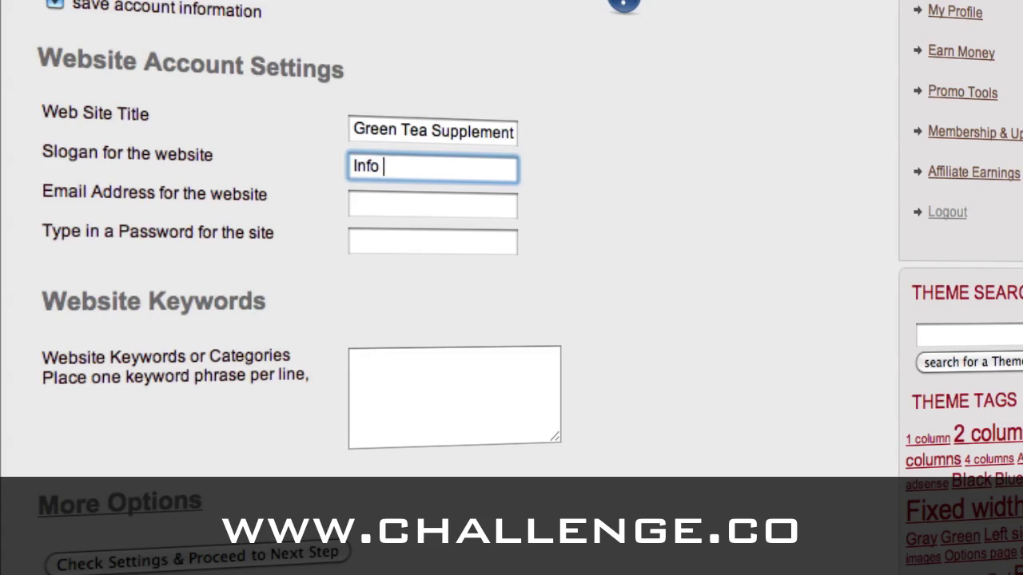
Step: Finish typing the slogan as 'Info on green tea, benfits and recipes' after checking the keyword notes
text(en tea,)
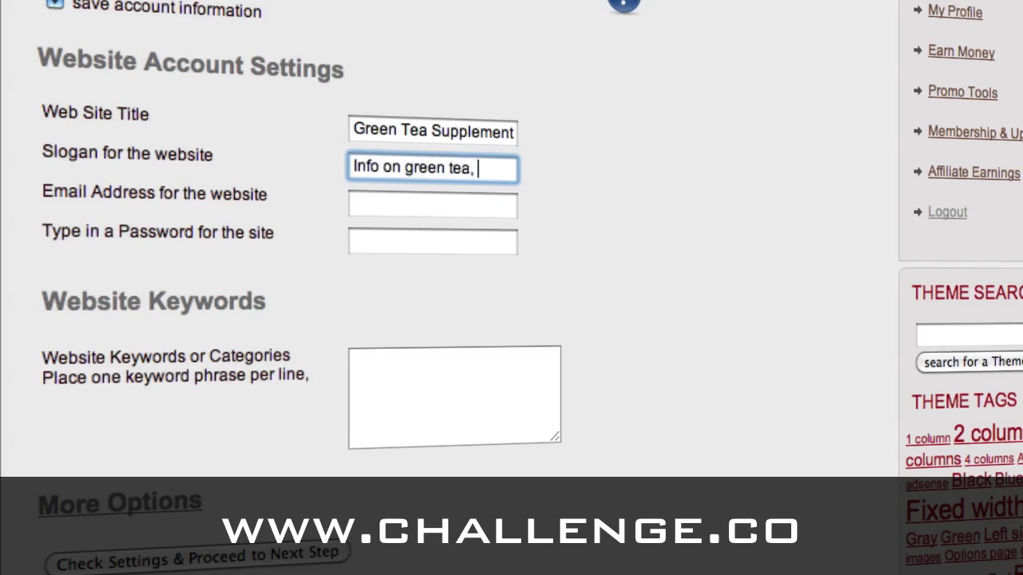
key(super+Tab)
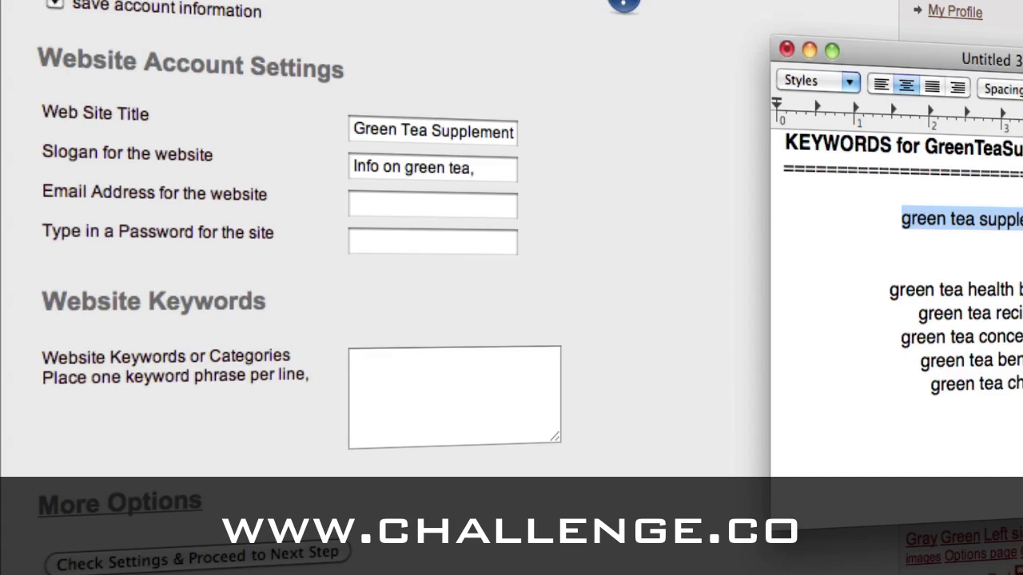
drag(942, 59, 1022, 64)
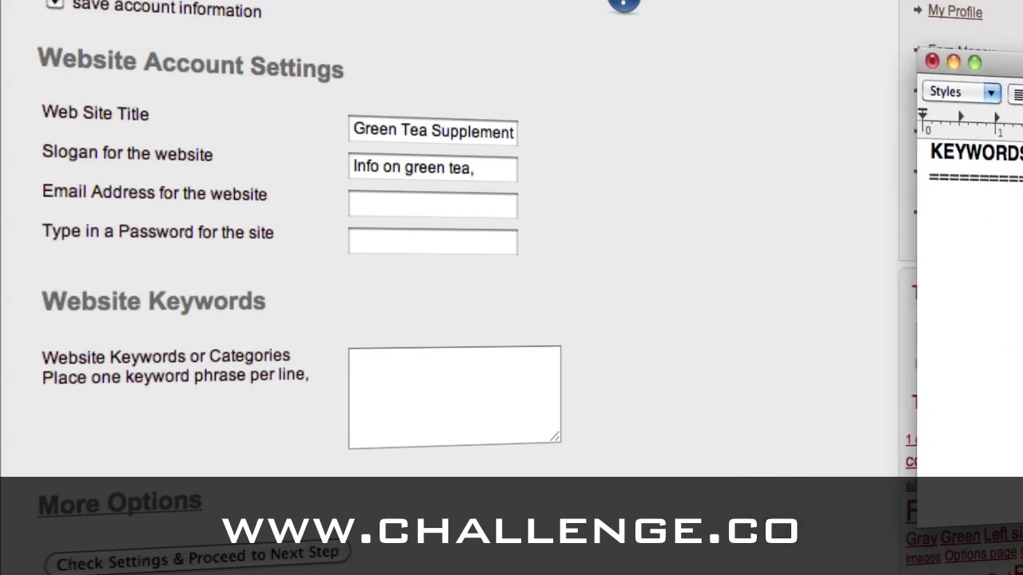
click(472, 170)
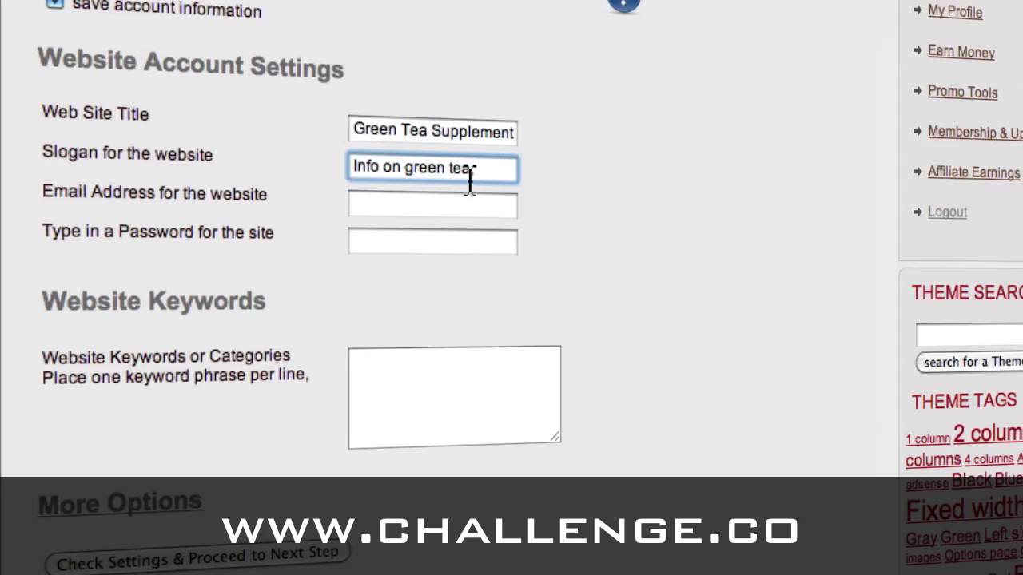
text(, benfits and )
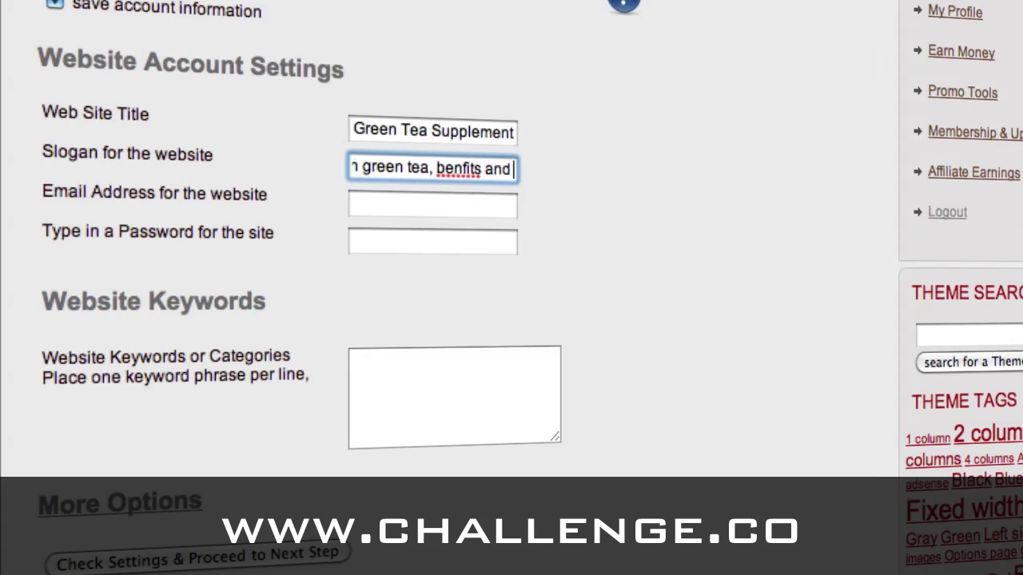
text(recipes)
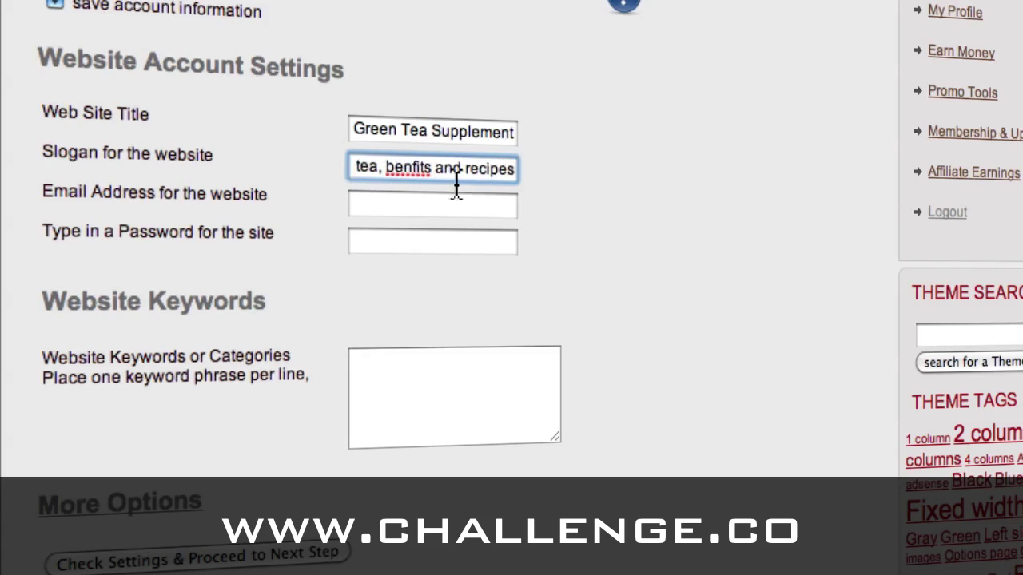
click(411, 168)
Step: Correct 'benfits' to 'benefits', then enter the site's e-mail address and the site password
text(e)
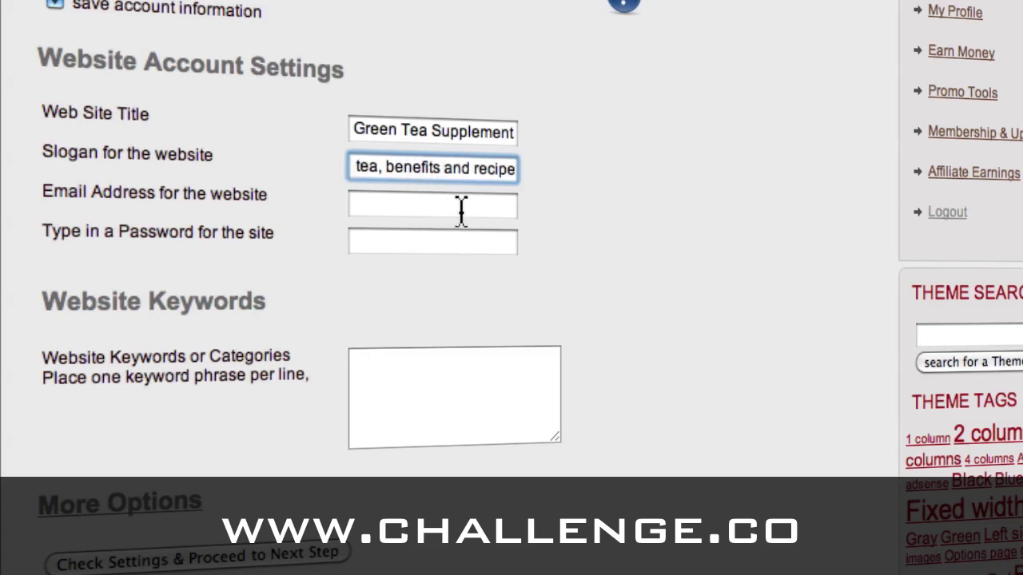
click(463, 206)
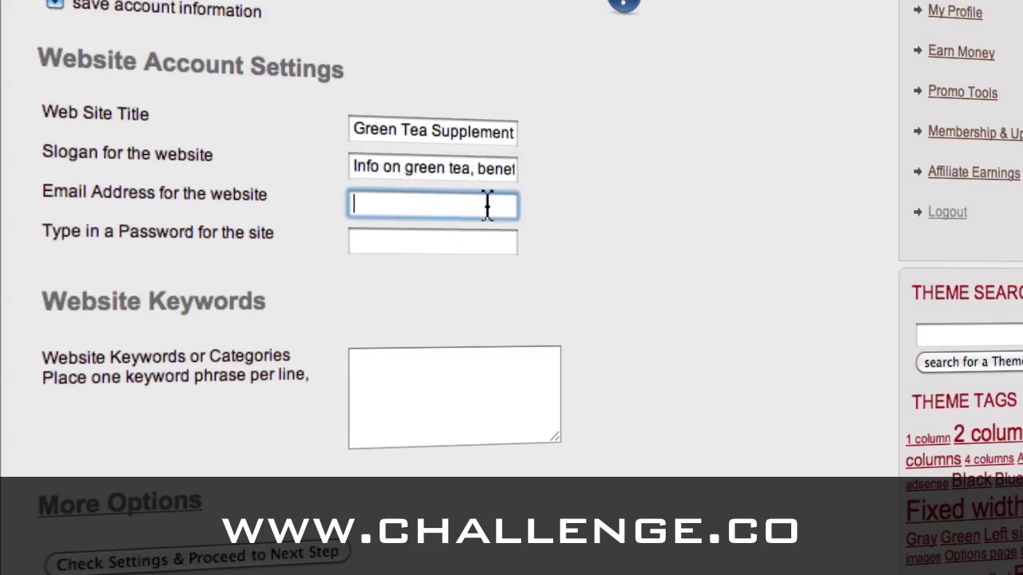
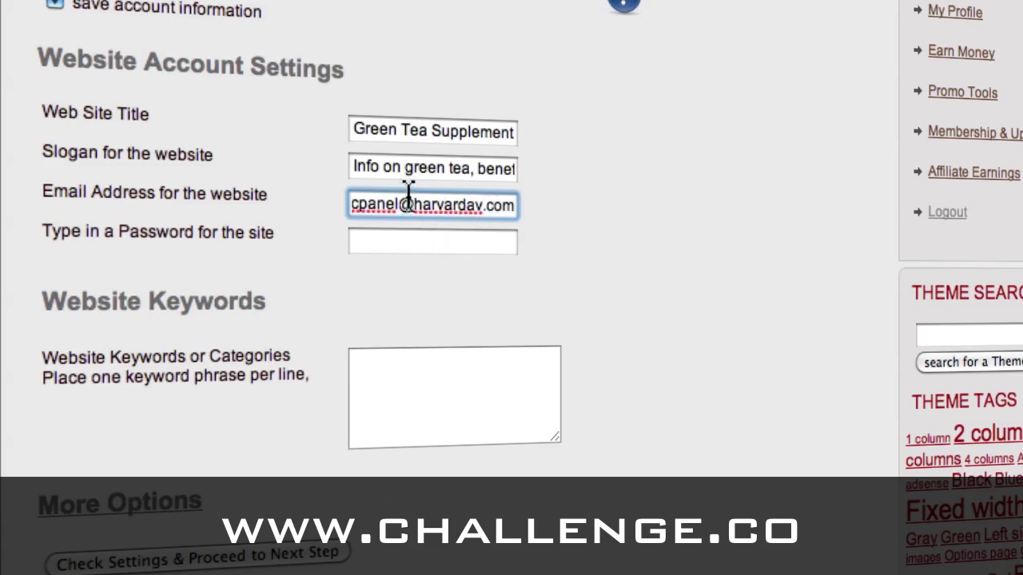
click(412, 242)
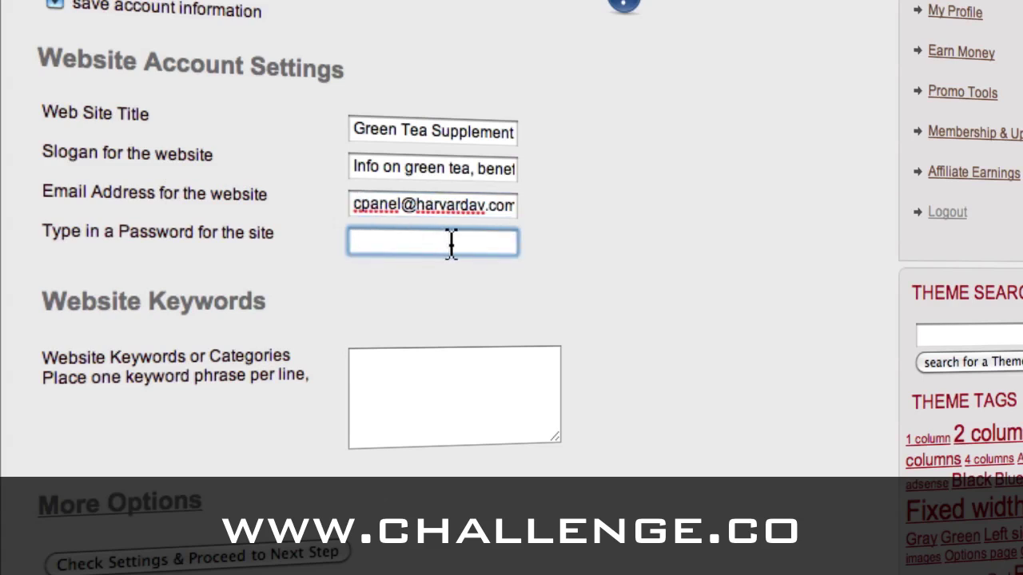
text(password)
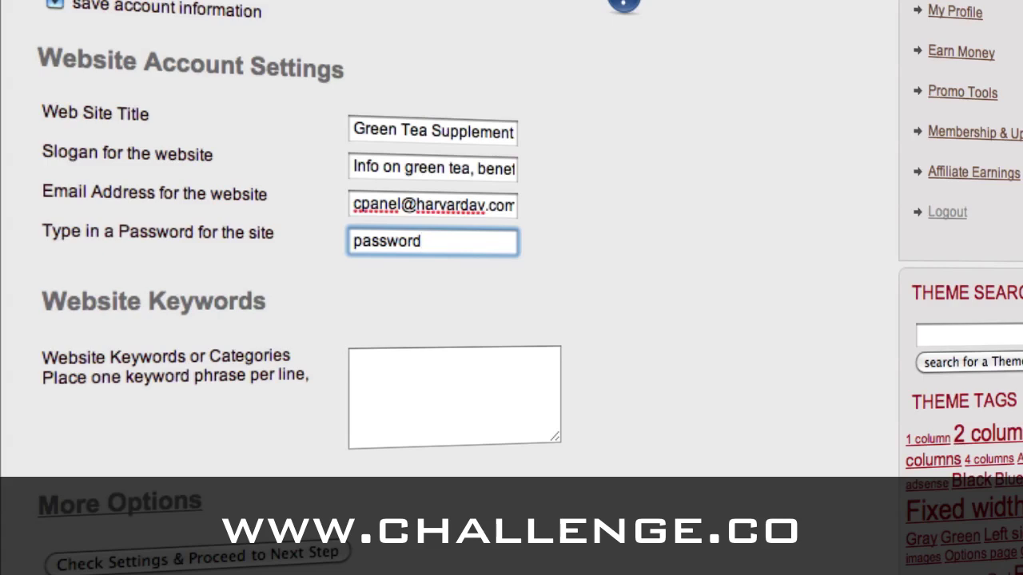
Step: Paste five keyword lines from the TextEdit notes, green tea health benefits through green tea chai, into the keywords box
key(super+Tab)
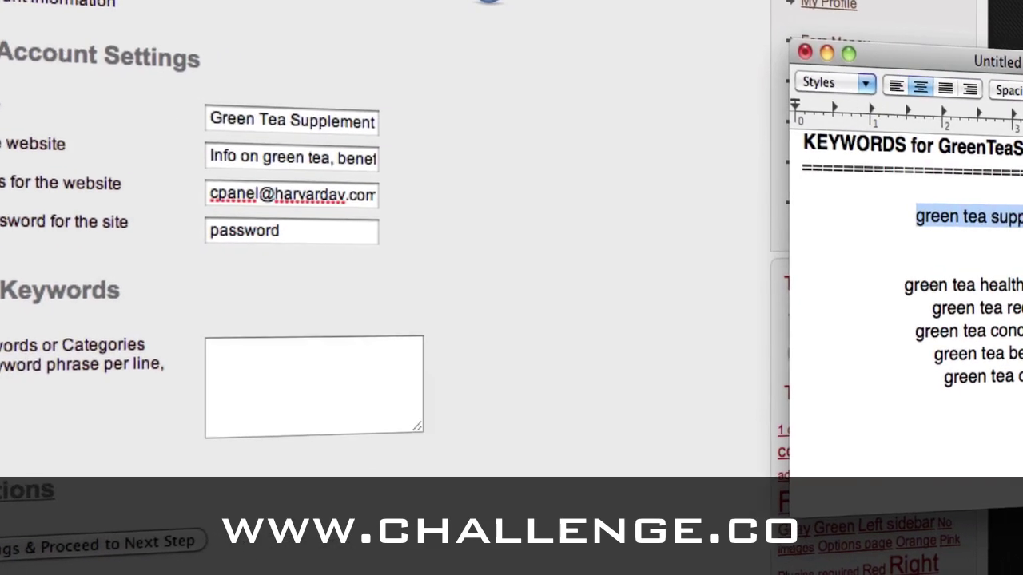
drag(997, 372, 852, 284)
key(super+c)
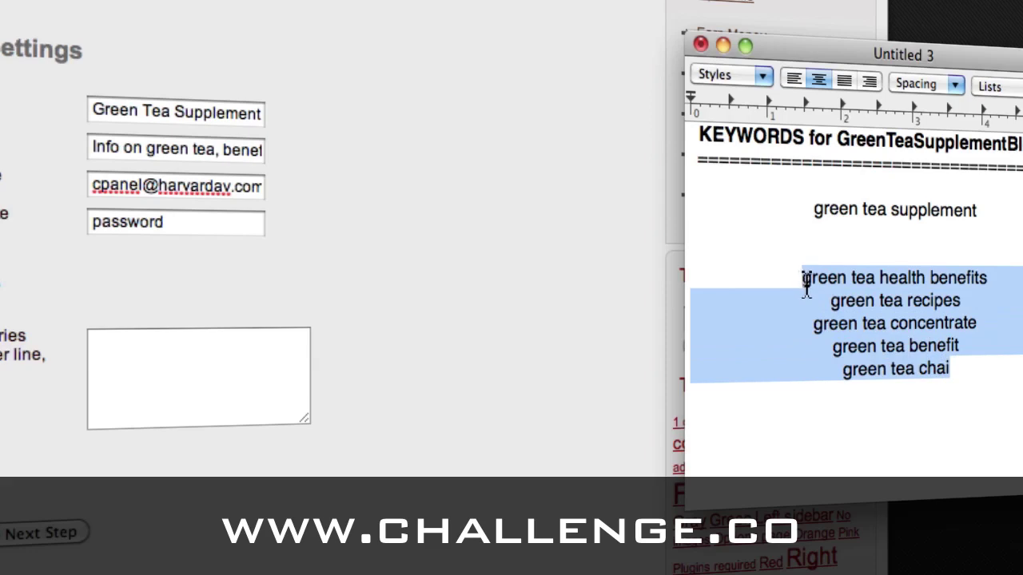
key(super+Tab)
click(239, 360)
key(super+v)
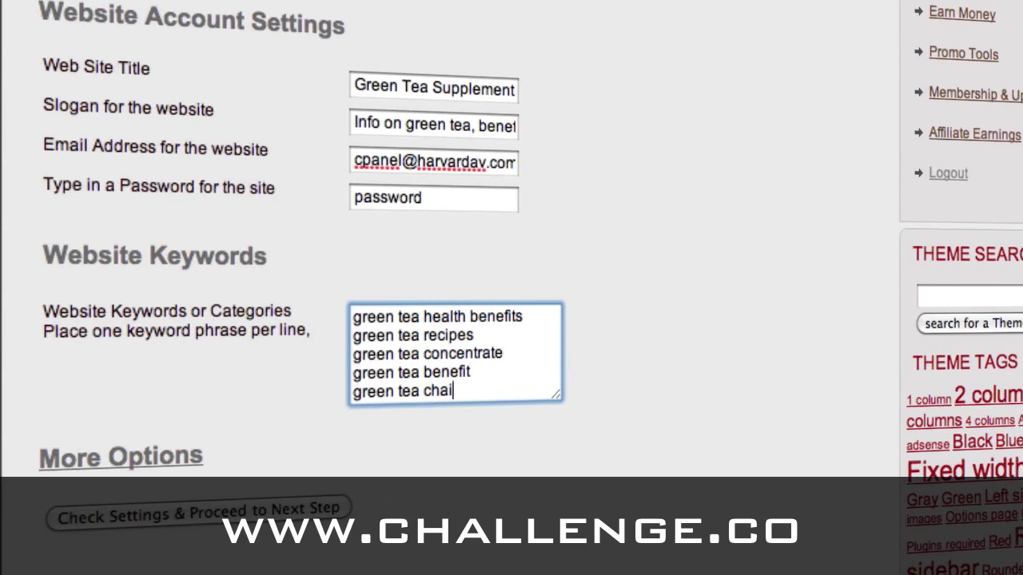
Step: Insert 'green tea supplement' as the first keyword line and submit via Check Settings & Proceed to Next Step
key(super+Tab)
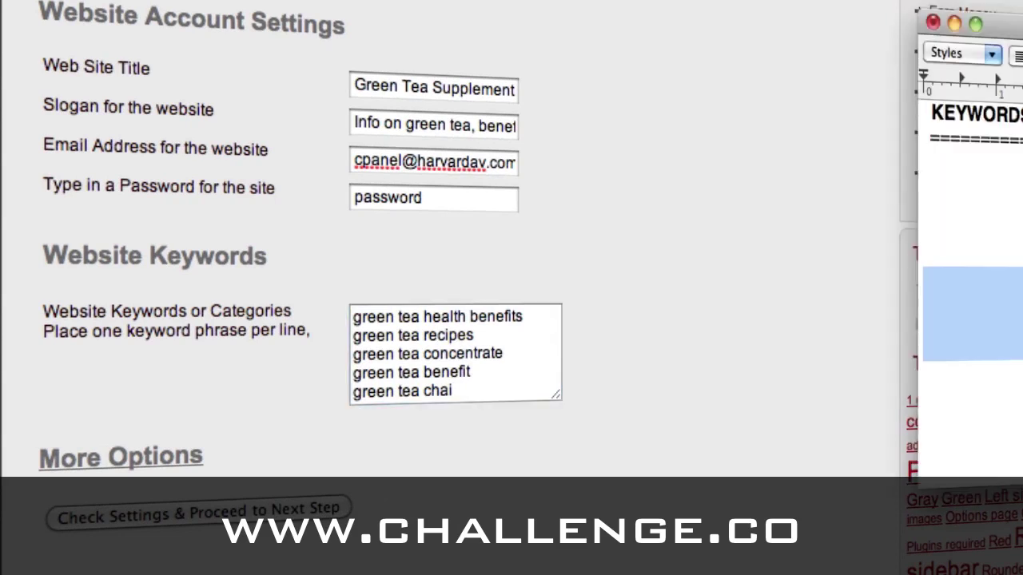
key(Delete)
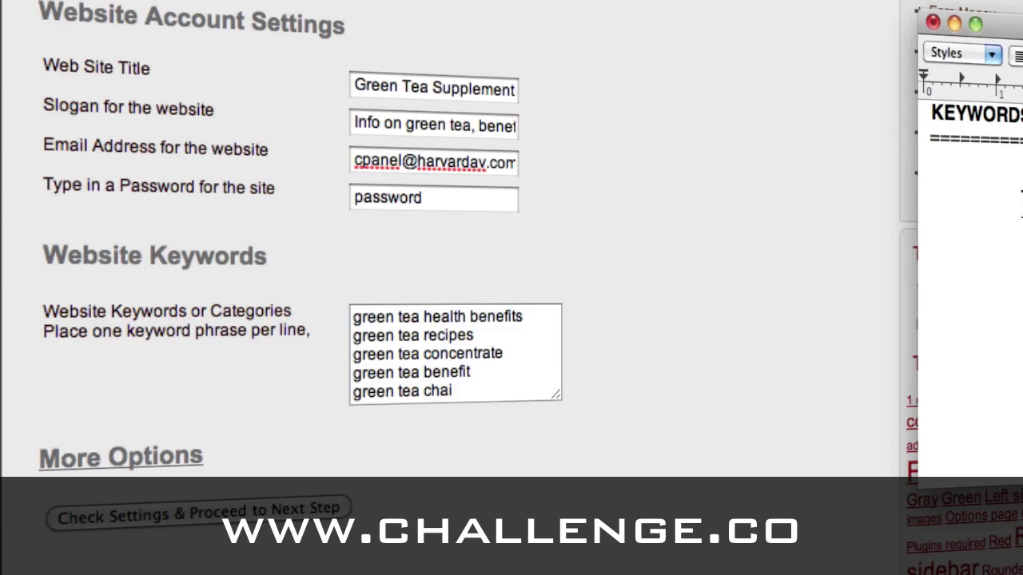
click(355, 316)
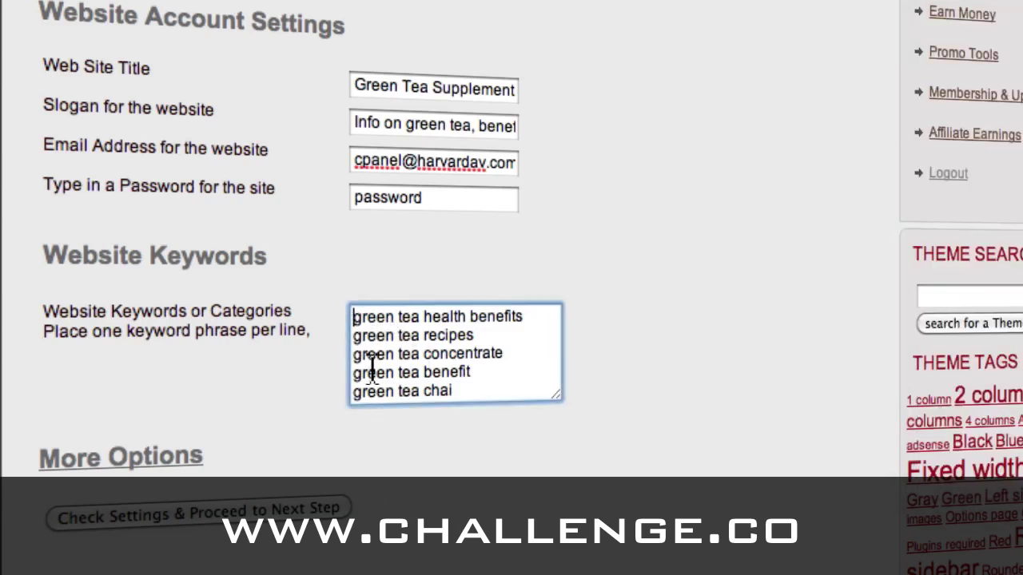
text(green tea supplement)
key(Return)
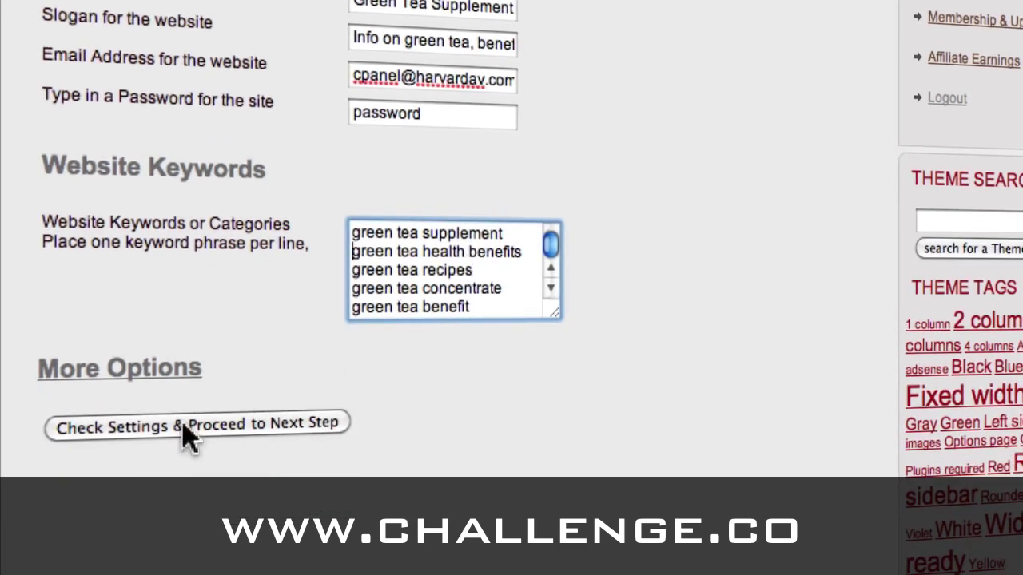
click(262, 429)
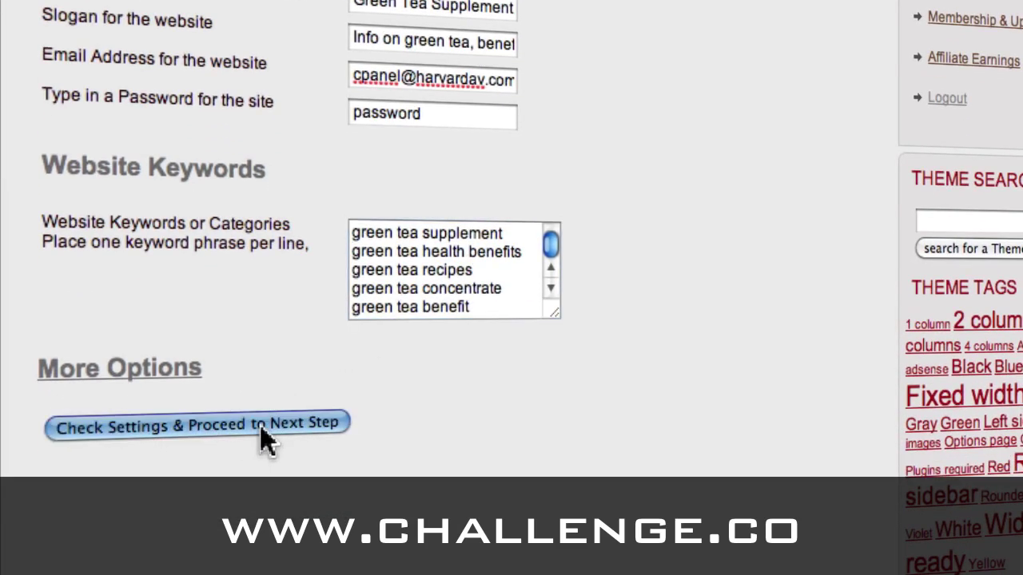